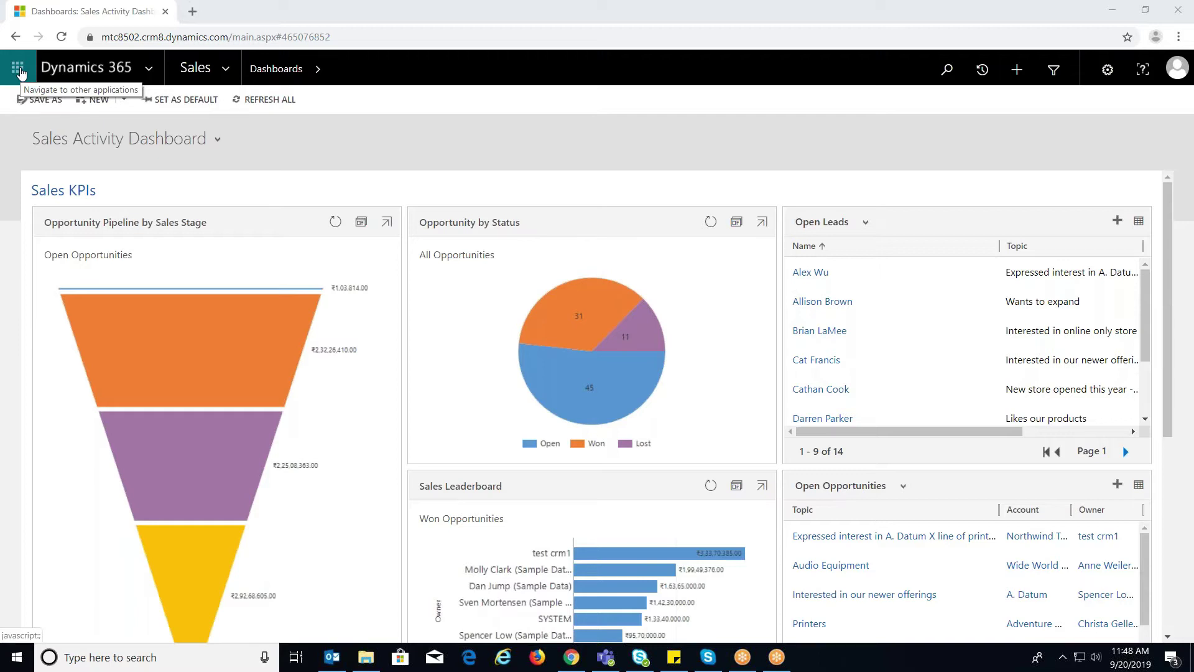
Show the Office 365 app launcher from the Dynamics 365 Sales dashboard
{"action": "left_click", "coordinate": [19, 73]}
Go to the Microsoft 365 admin center and expand its Admin centers list
{"action": "left_click", "coordinate": [62, 433]}
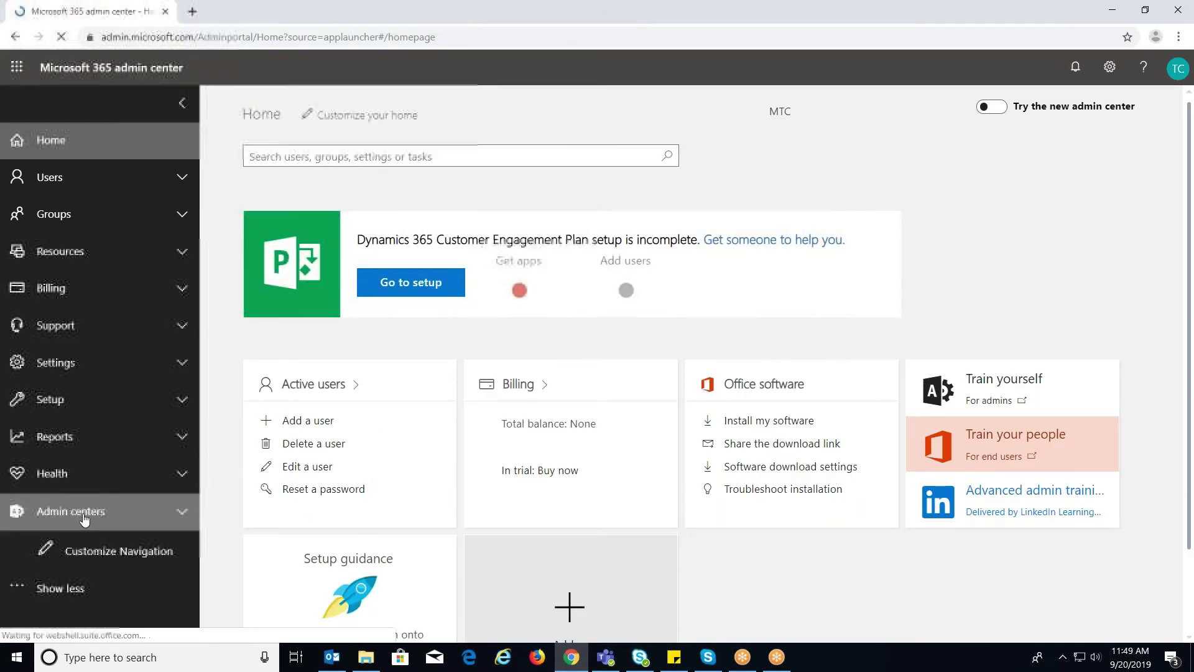
{"action": "left_click", "coordinate": [83, 518]}
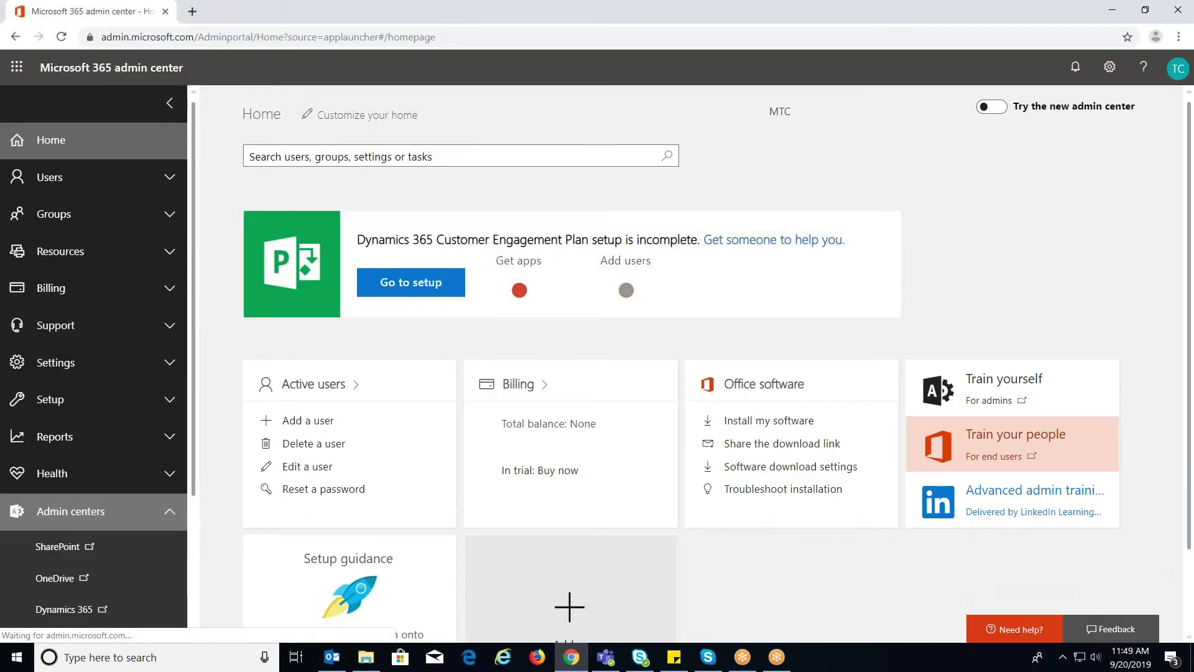
{"action": "scroll", "coordinate": [86, 494], "scroll_direction": "down", "scroll_amount": 2}
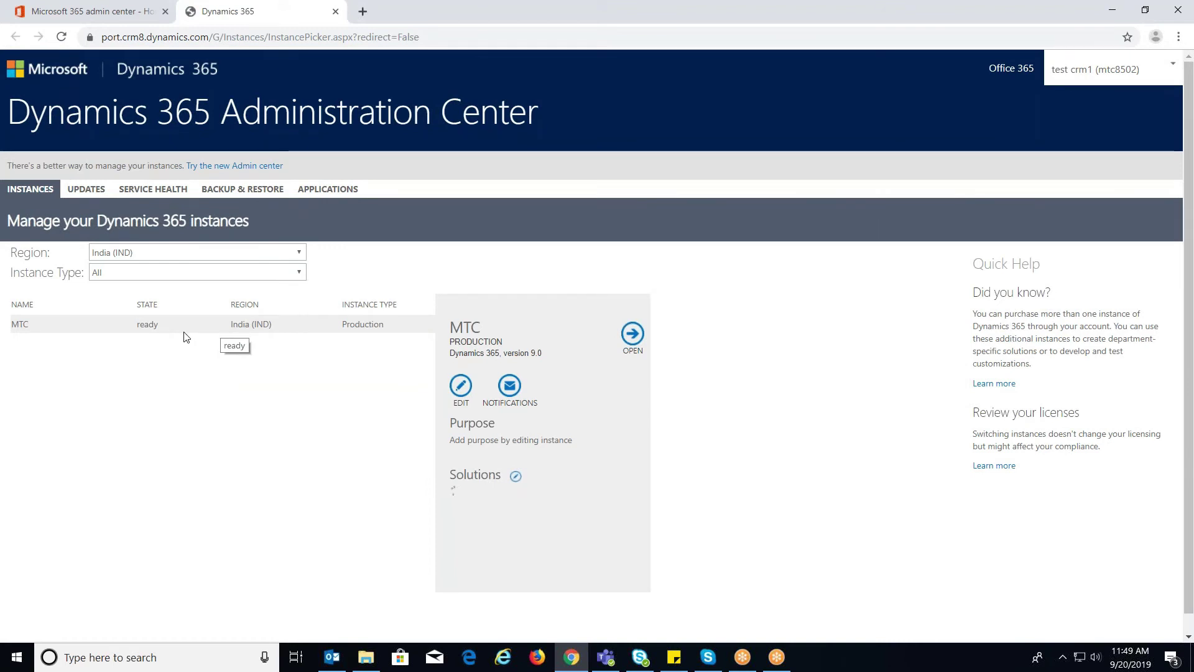
Manage the Portal Add-On from the Applications list to begin configuring a portal
{"action": "left_click", "coordinate": [319, 191]}
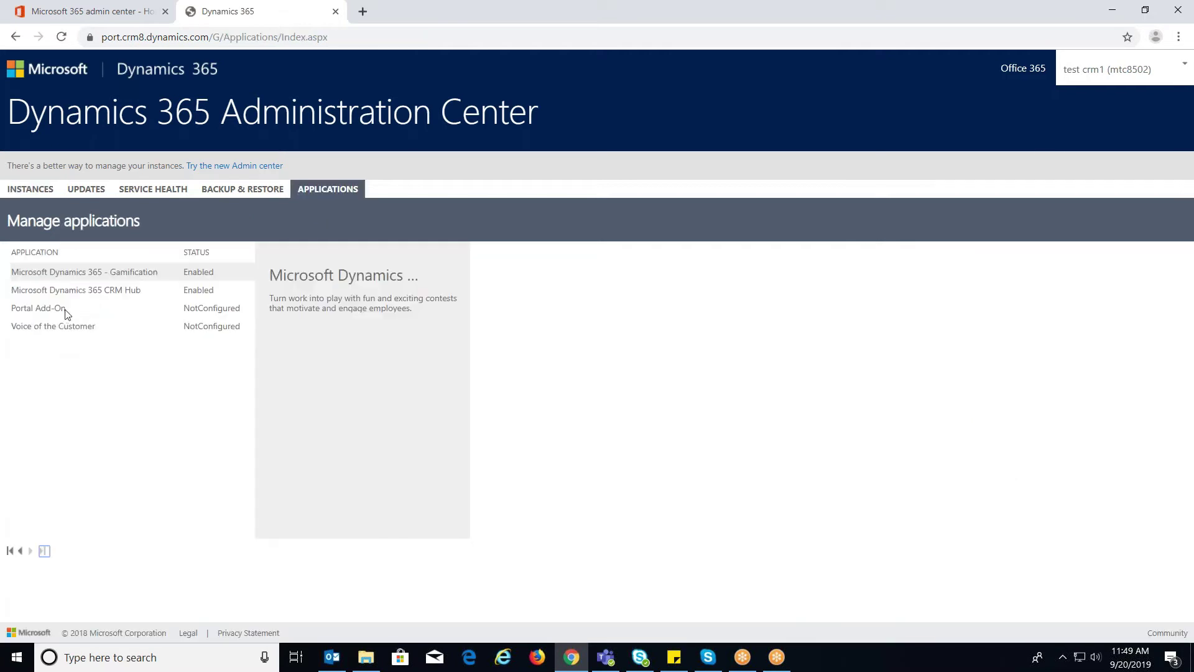
{"action": "left_click", "coordinate": [54, 310]}
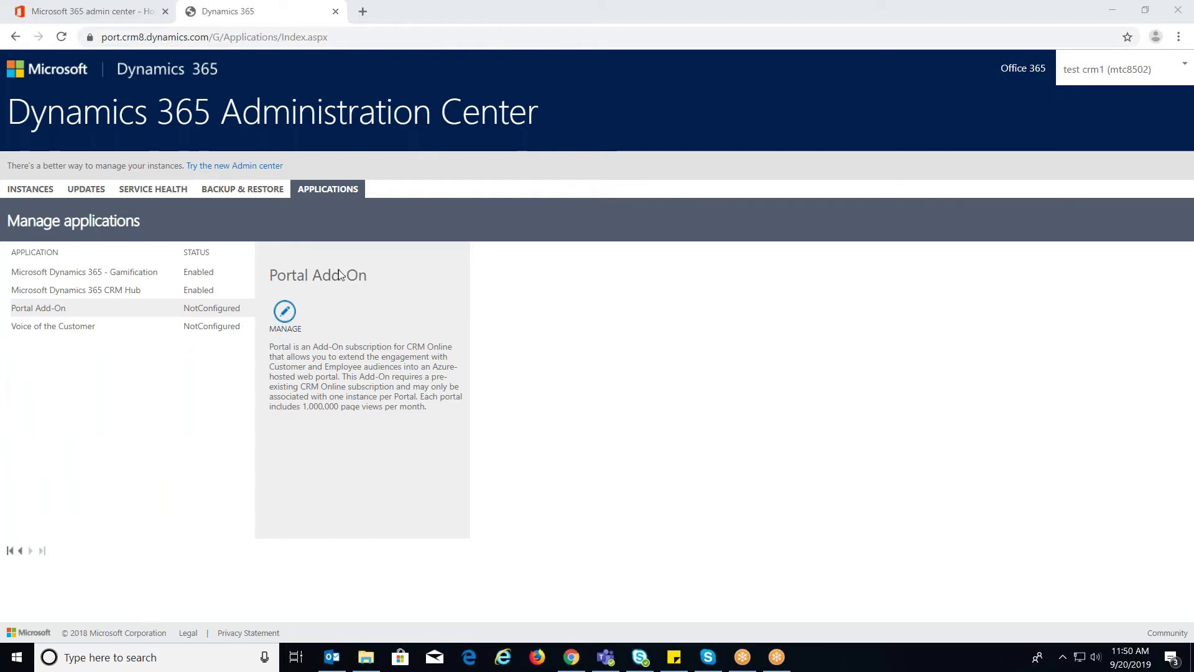
{"action": "left_click", "coordinate": [285, 315]}
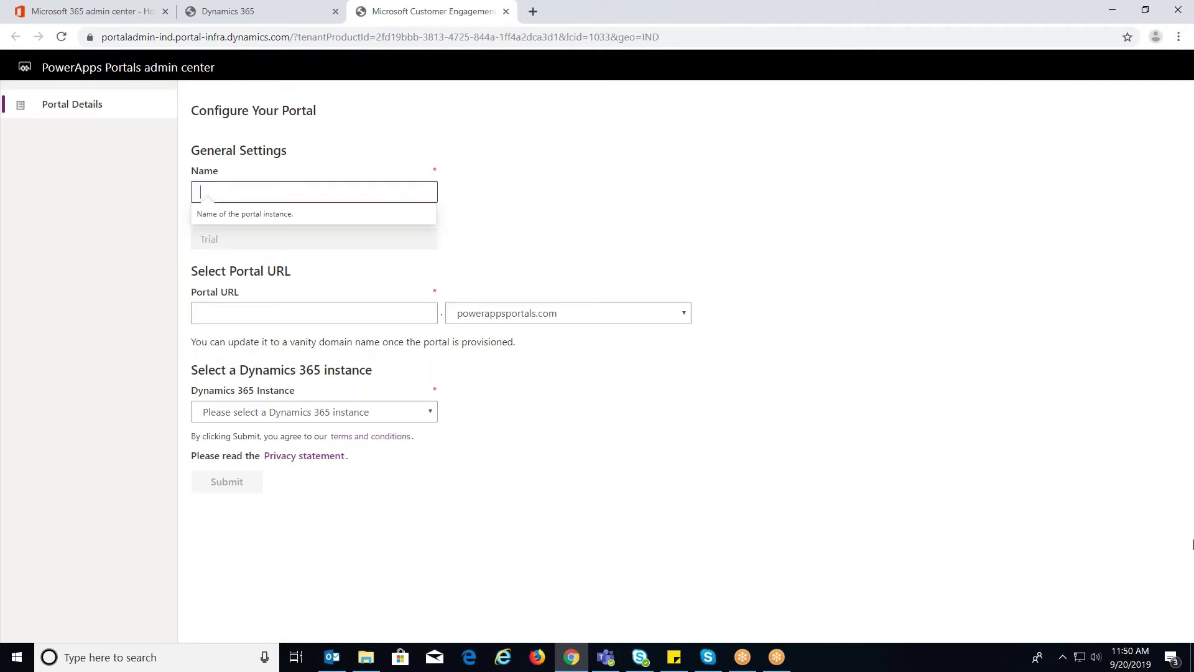
{"action": "type", "text": "Cust"}
{"action": "type", "text": "omer Port"}
{"action": "type", "text": "al"}
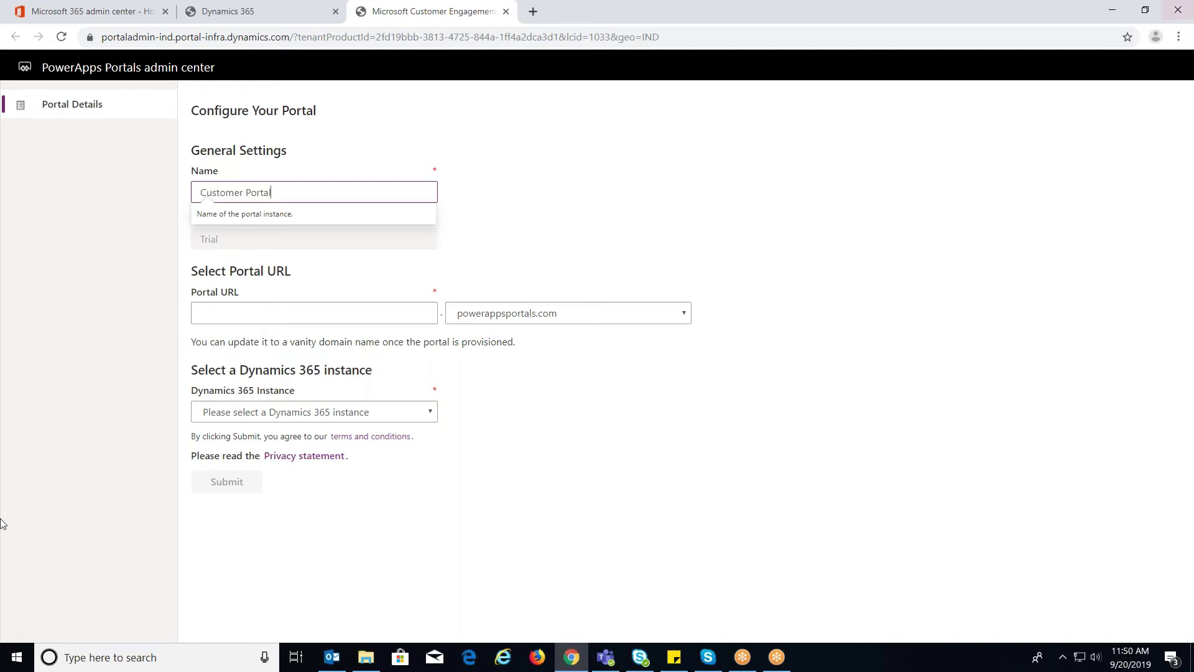
Name the portal 'Customer Portal' and set its URL to TSP on microsoftcrmportals.com
{"action": "left_click", "coordinate": [263, 237]}
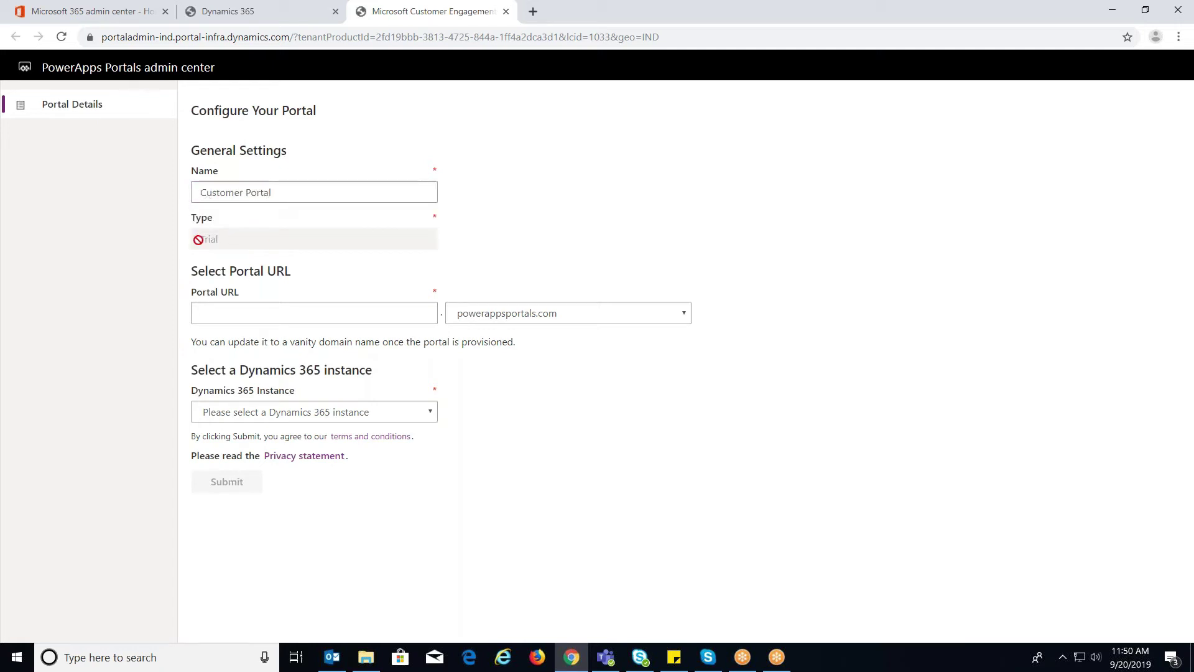
{"action": "mouse_move", "coordinate": [211, 239]}
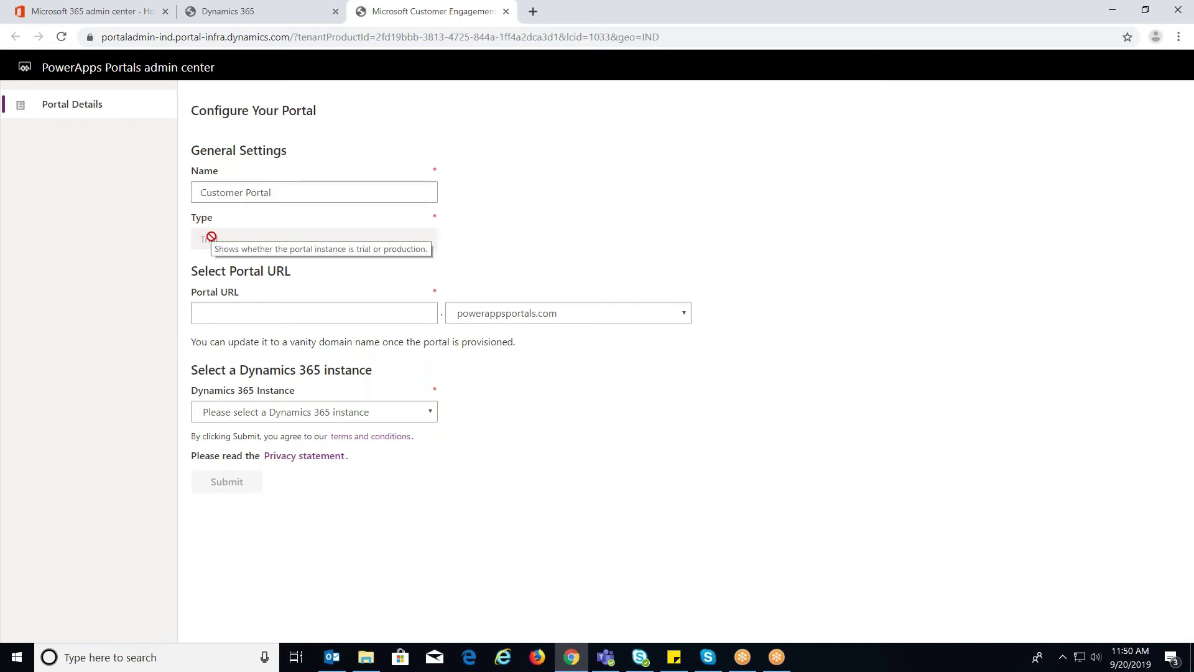
{"action": "left_click", "coordinate": [230, 312]}
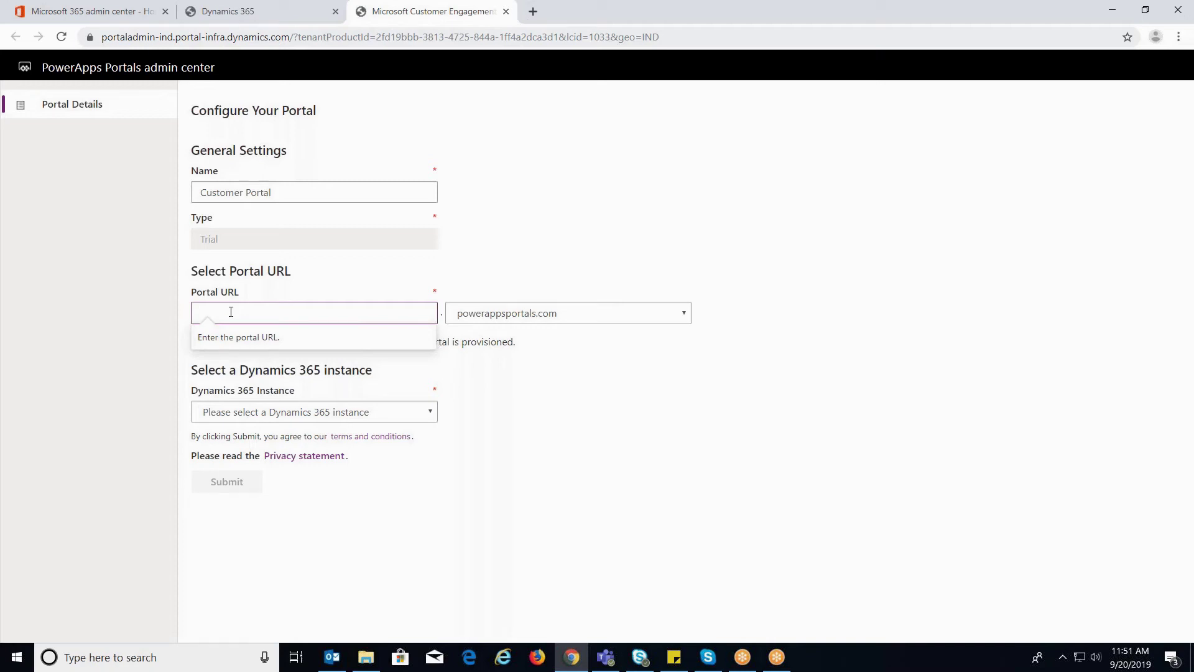
{"action": "type", "text": "TSP"}
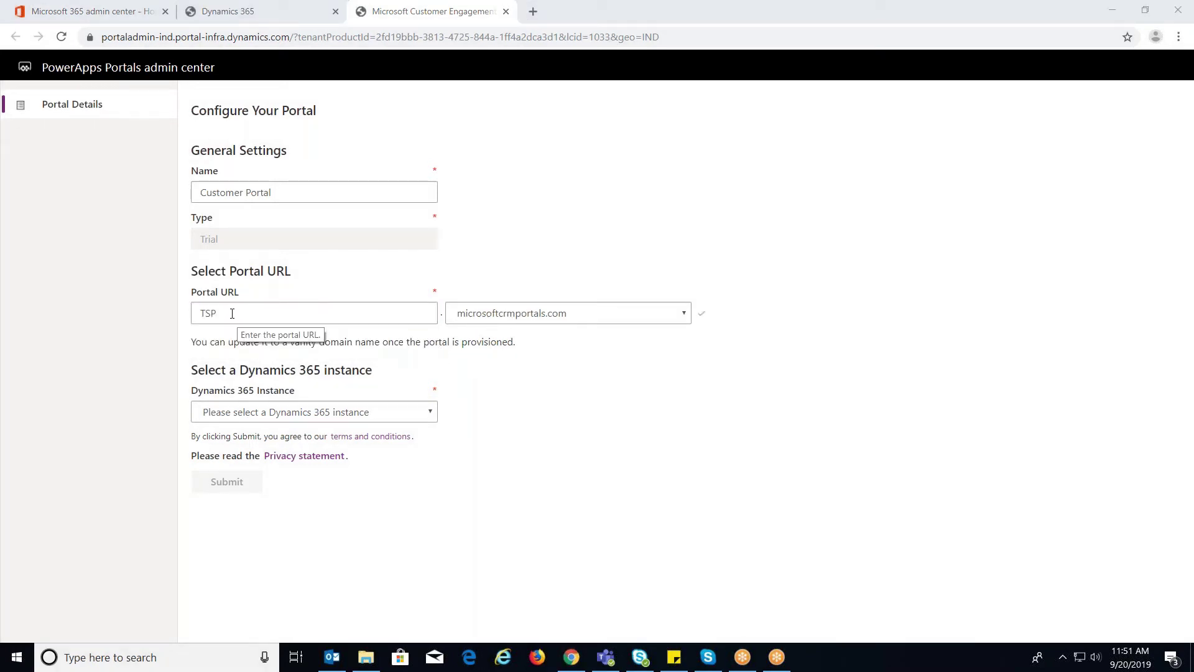
{"action": "double_click", "coordinate": [198, 313]}
{"action": "key", "text": "BackSpace"}
{"action": "type", "text": "T"}
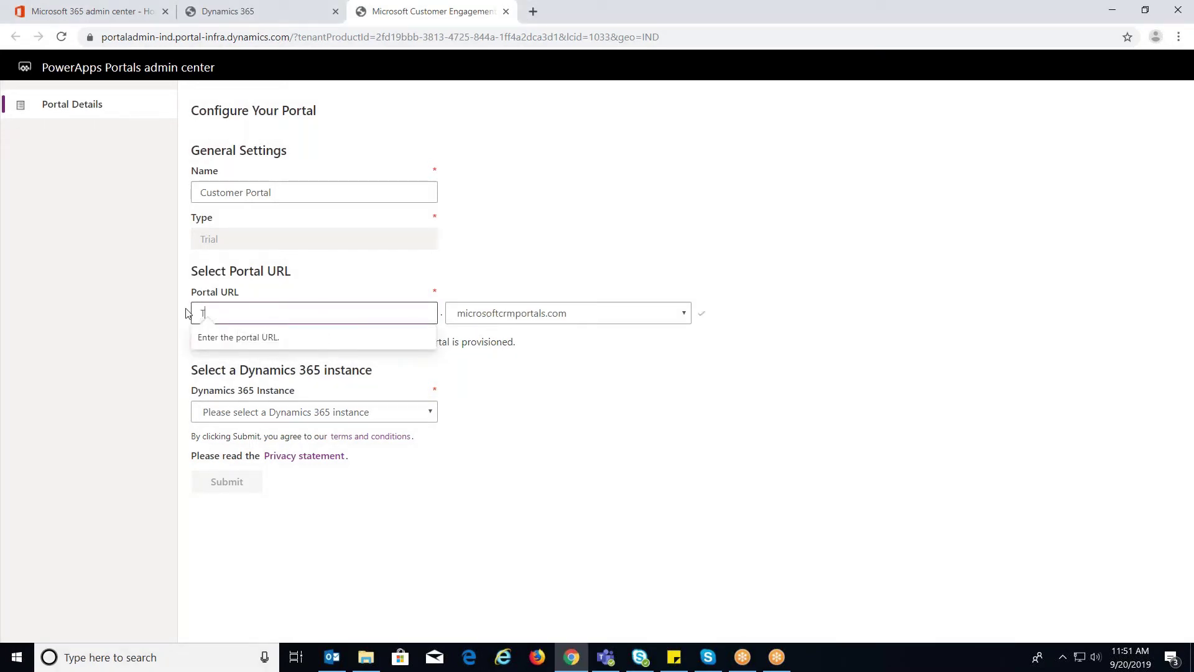
{"action": "type", "text": "SP"}
{"action": "left_click", "coordinate": [247, 413]}
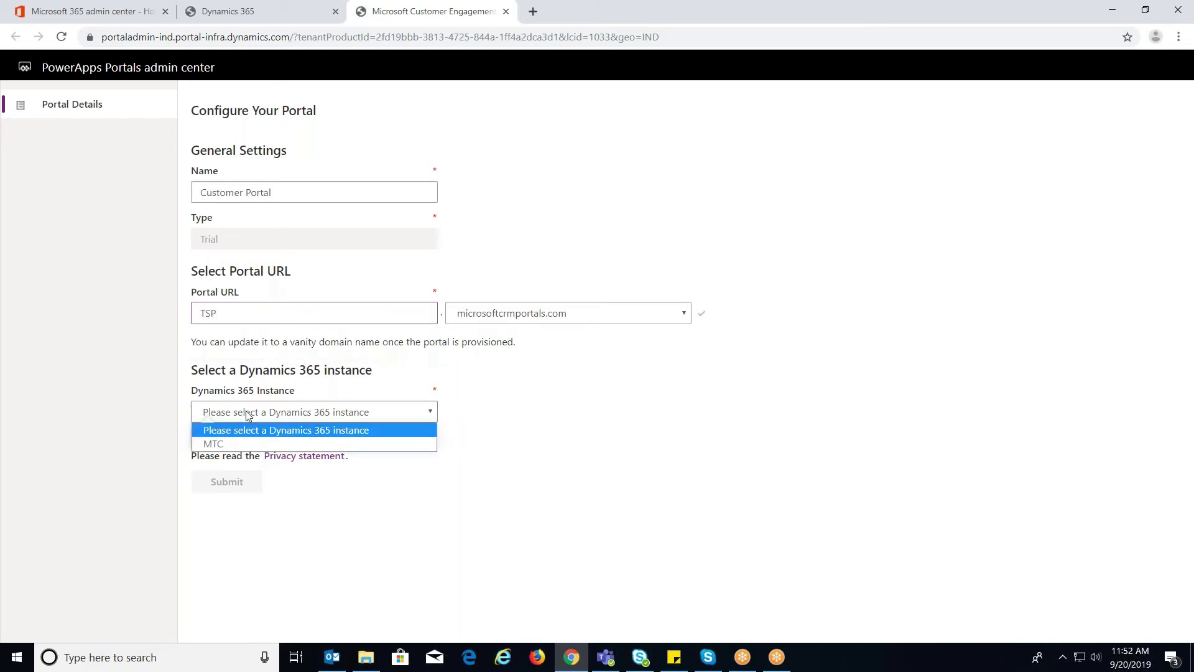
Link the portal to the MTC instance, choose the administrator and Customer Self-Service Portal template, and submit
{"action": "left_click", "coordinate": [211, 446]}
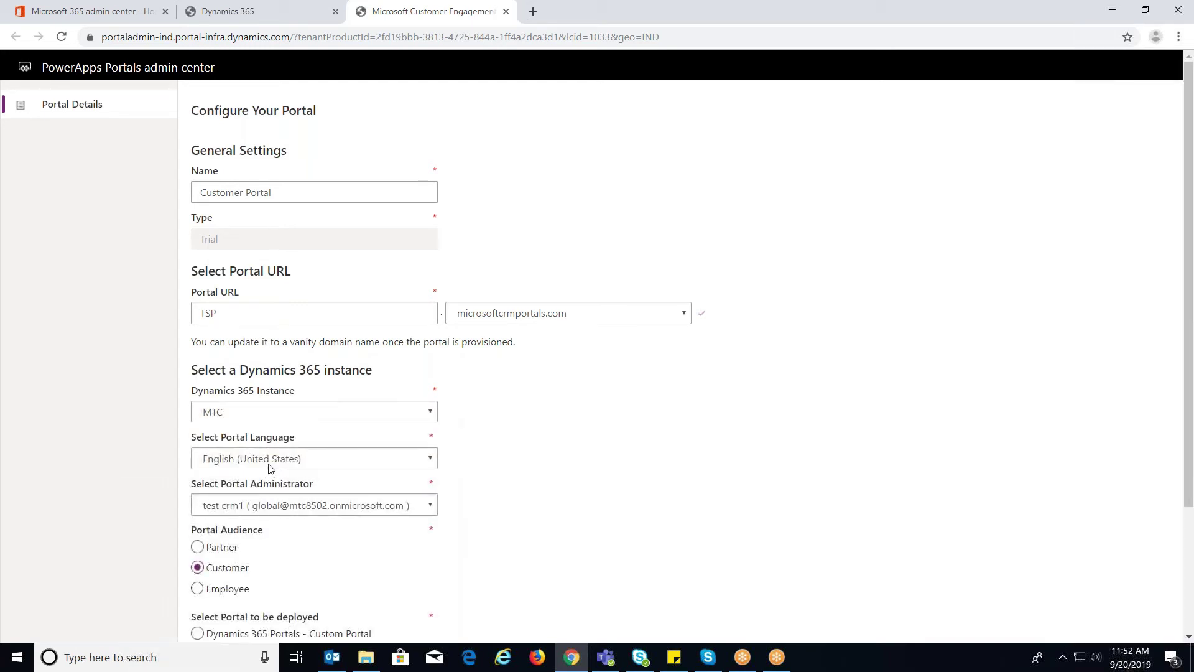
{"action": "scroll", "coordinate": [301, 471], "scroll_direction": "down", "scroll_amount": 2}
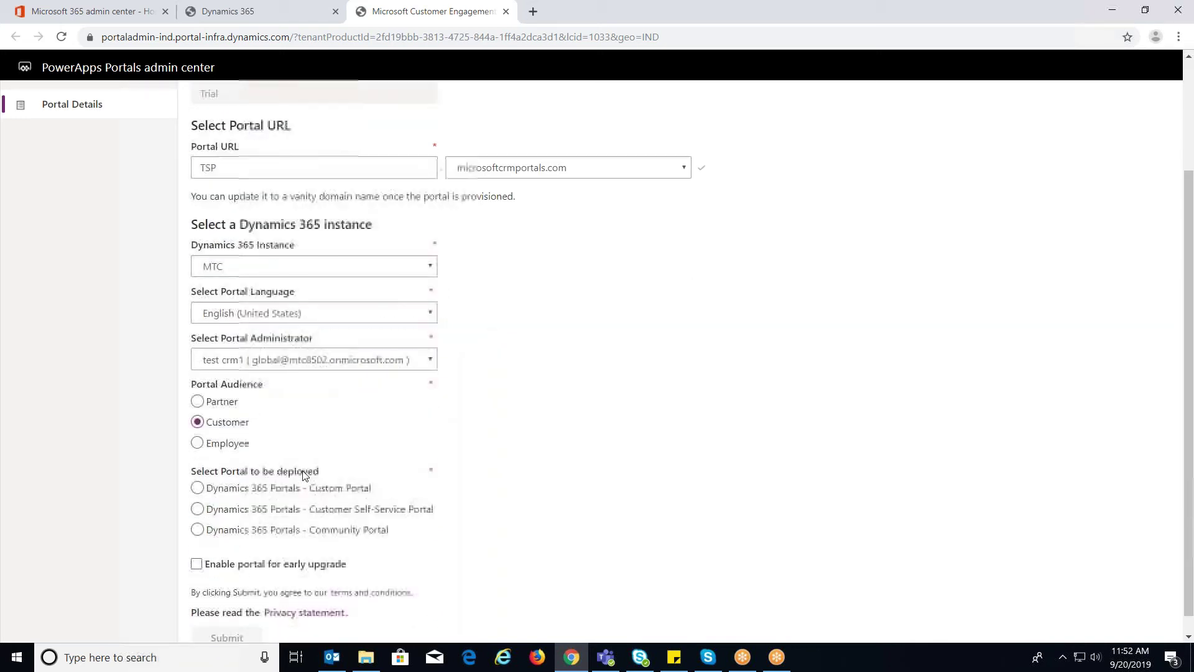
{"action": "left_click", "coordinate": [266, 340]}
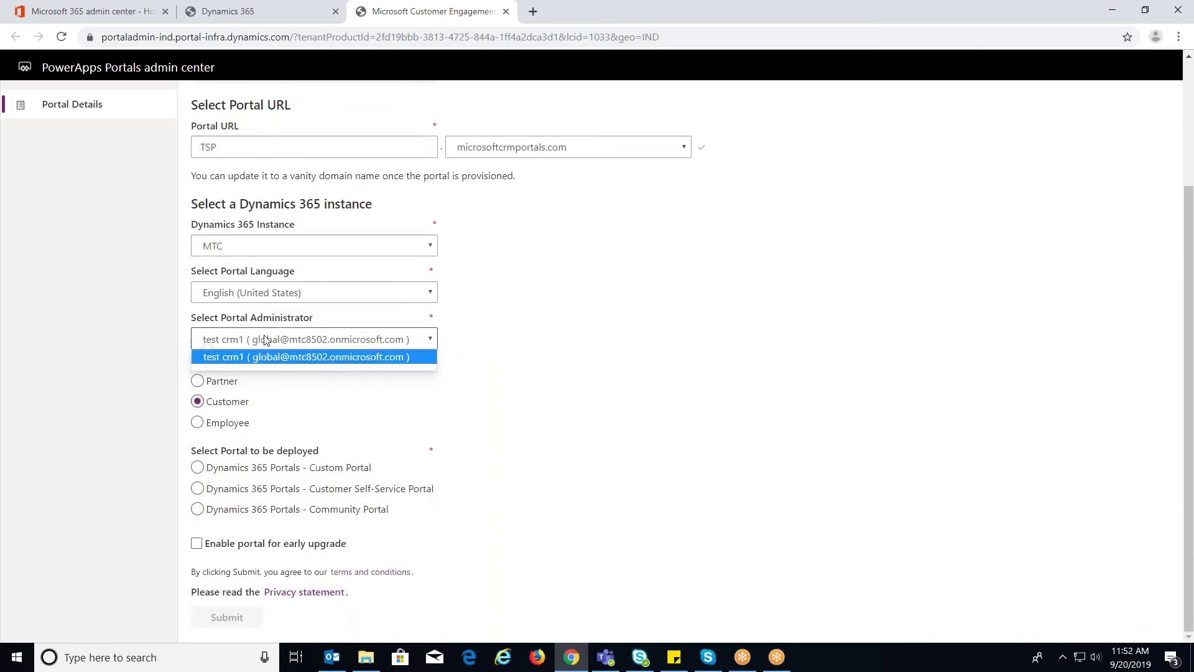
{"action": "left_click", "coordinate": [265, 341]}
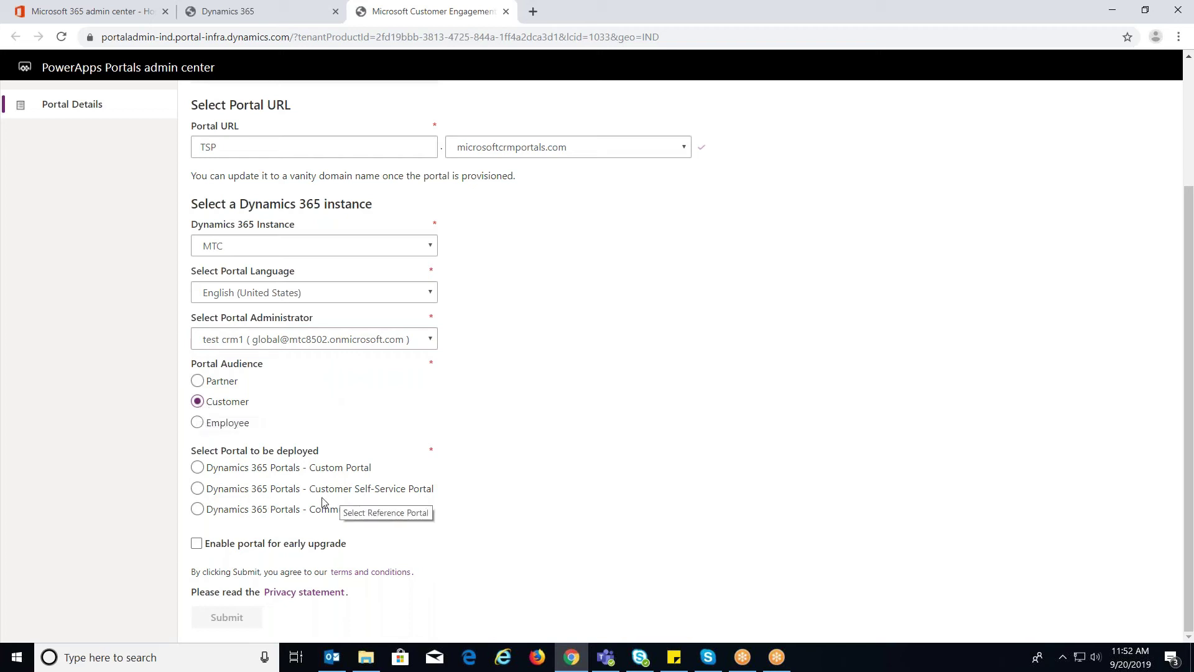
{"action": "left_click", "coordinate": [197, 491]}
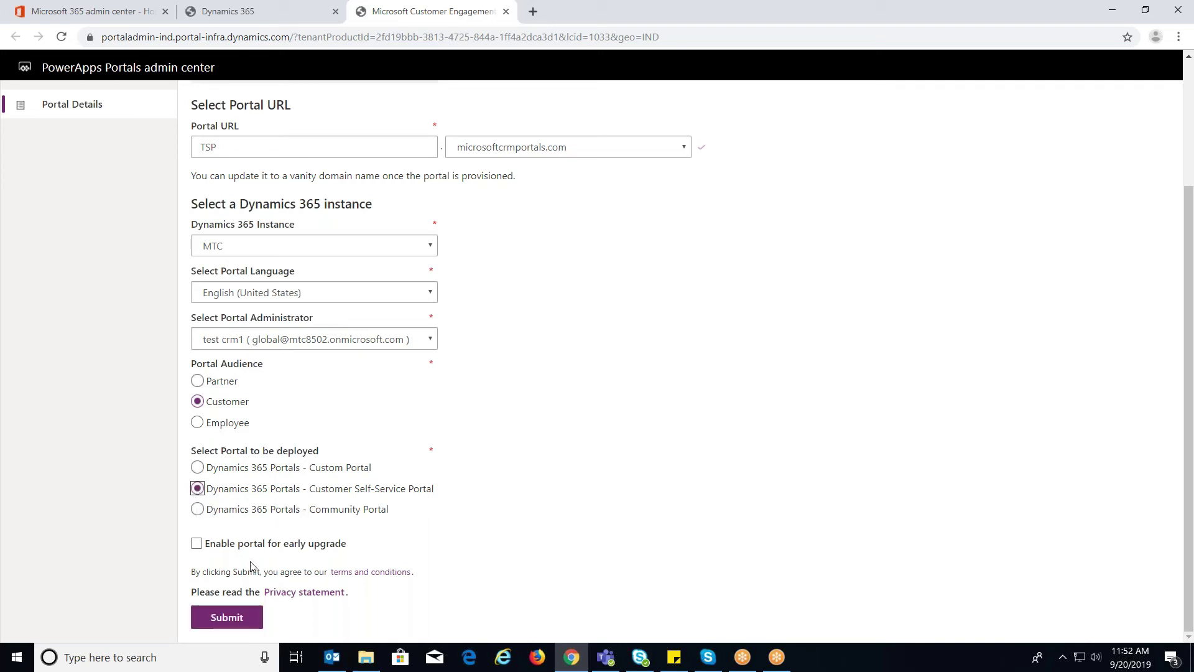
{"action": "left_click", "coordinate": [229, 622]}
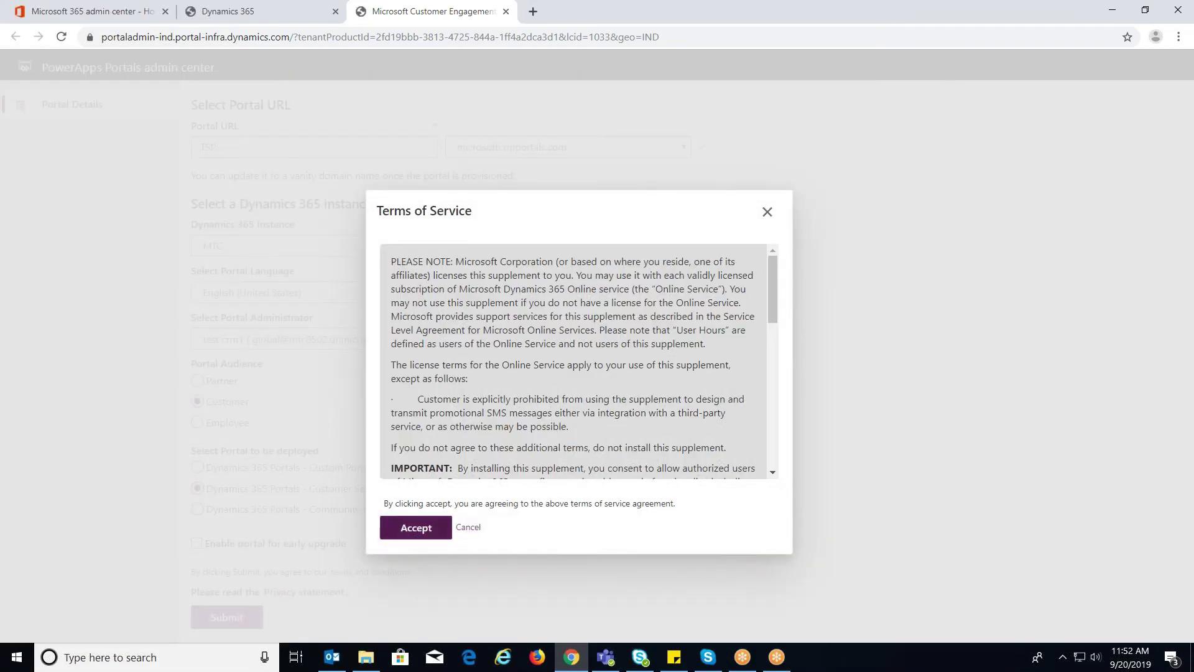
Accept the Terms of Service to submit the portal request
{"action": "left_click", "coordinate": [416, 527]}
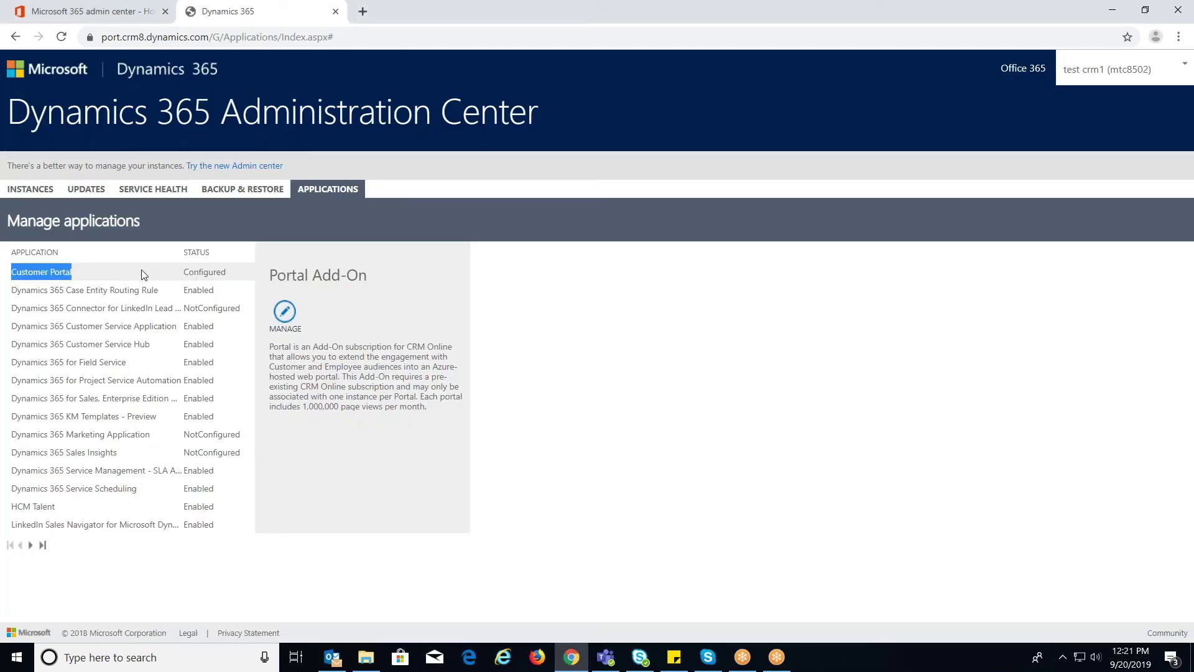
View Customer Portal's details and launch its site at TSP.microsoftcrmportals.com
{"action": "left_click", "coordinate": [143, 275]}
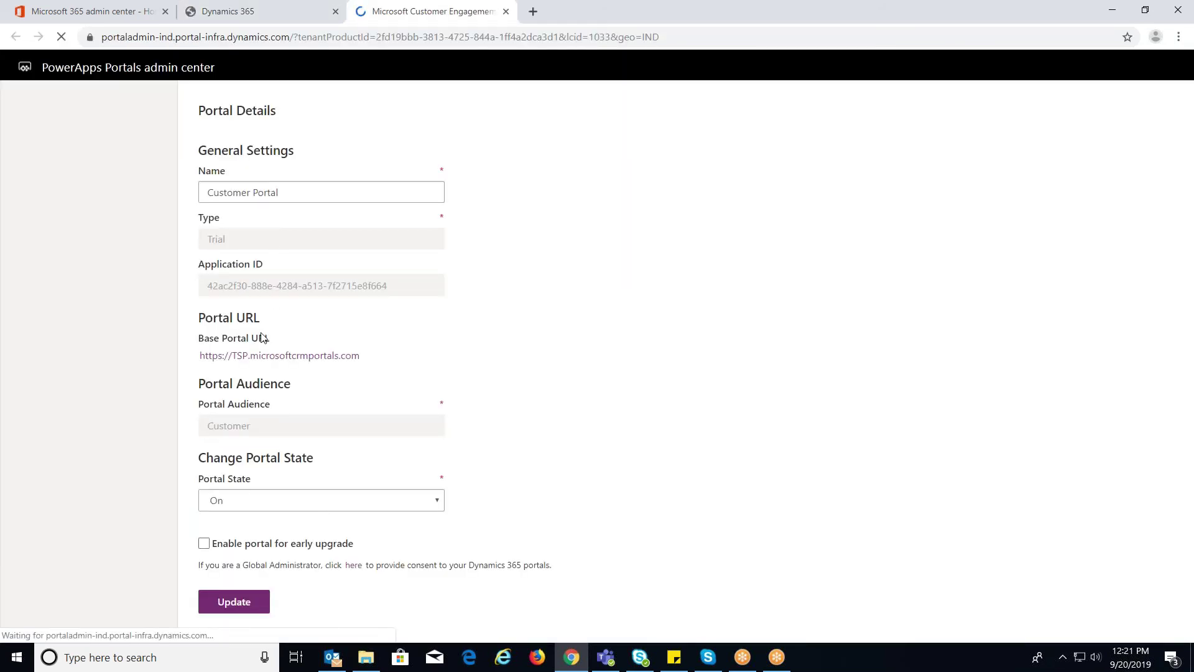
{"action": "left_click", "coordinate": [322, 359]}
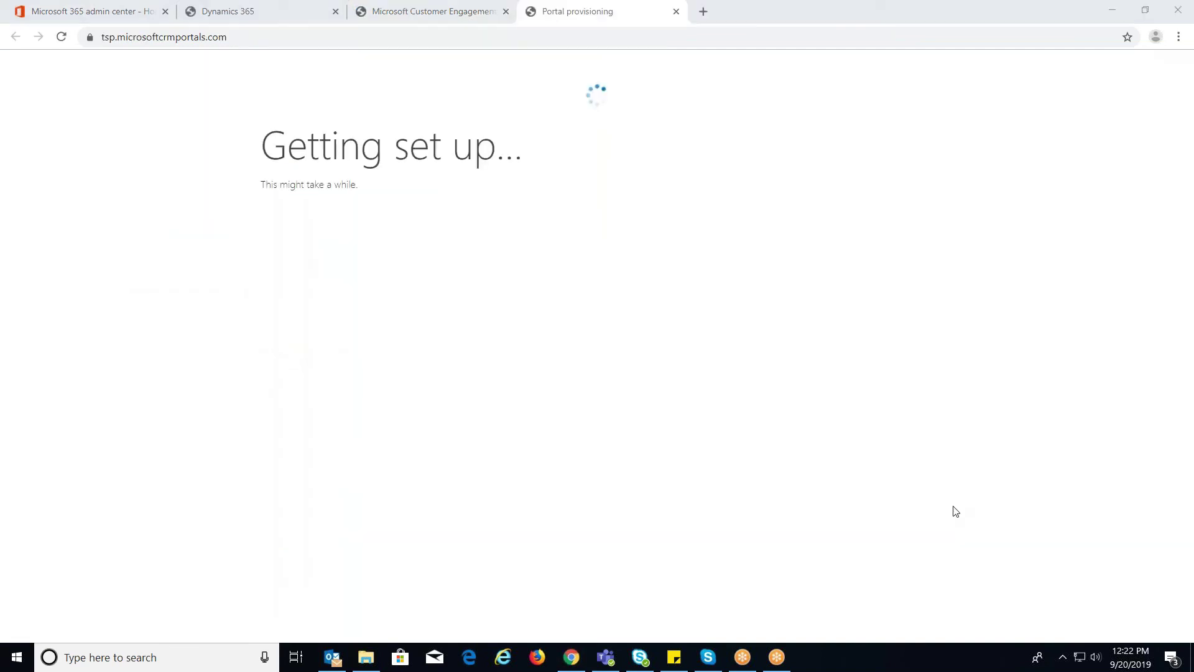